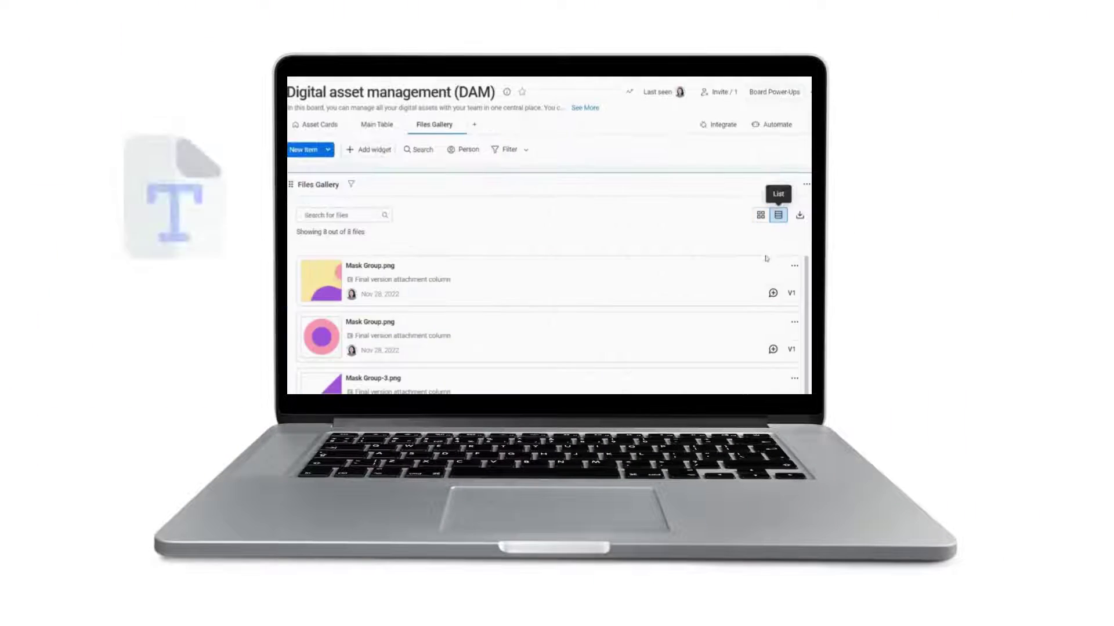
Look over the existing board's Team members status labels and its asset card view
scroll(487, 253, down, 4)
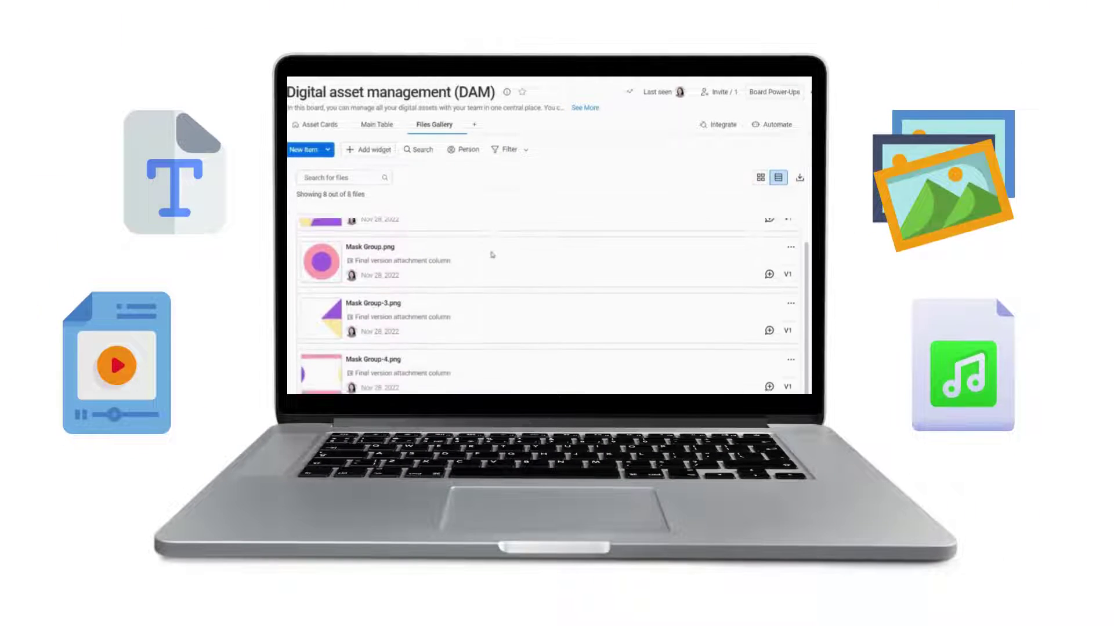
scroll(495, 254, down, 3)
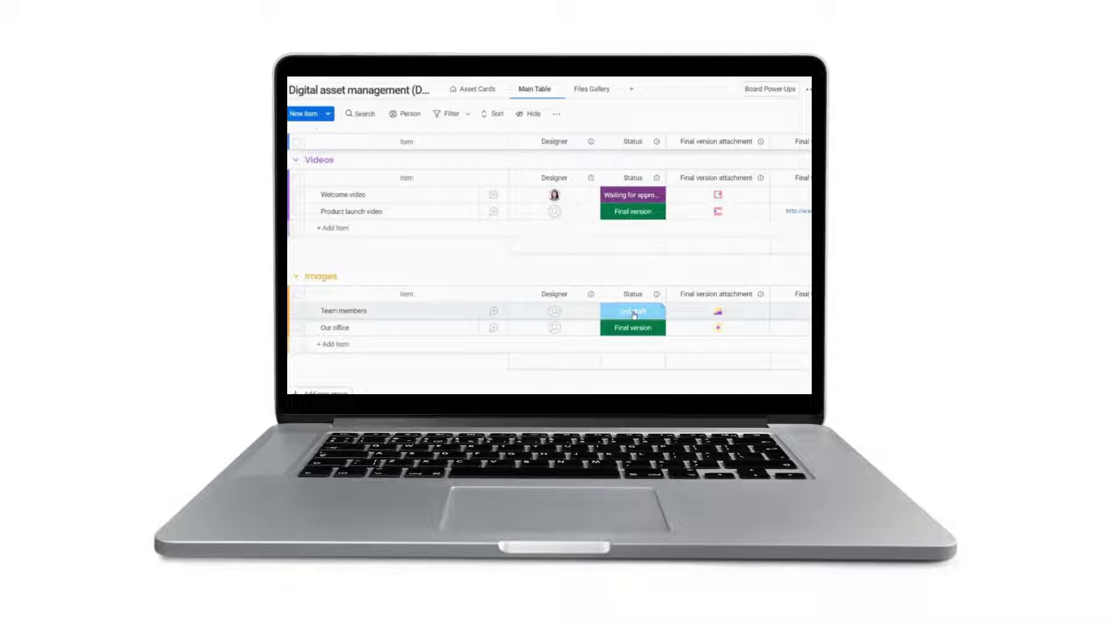
click(633, 312)
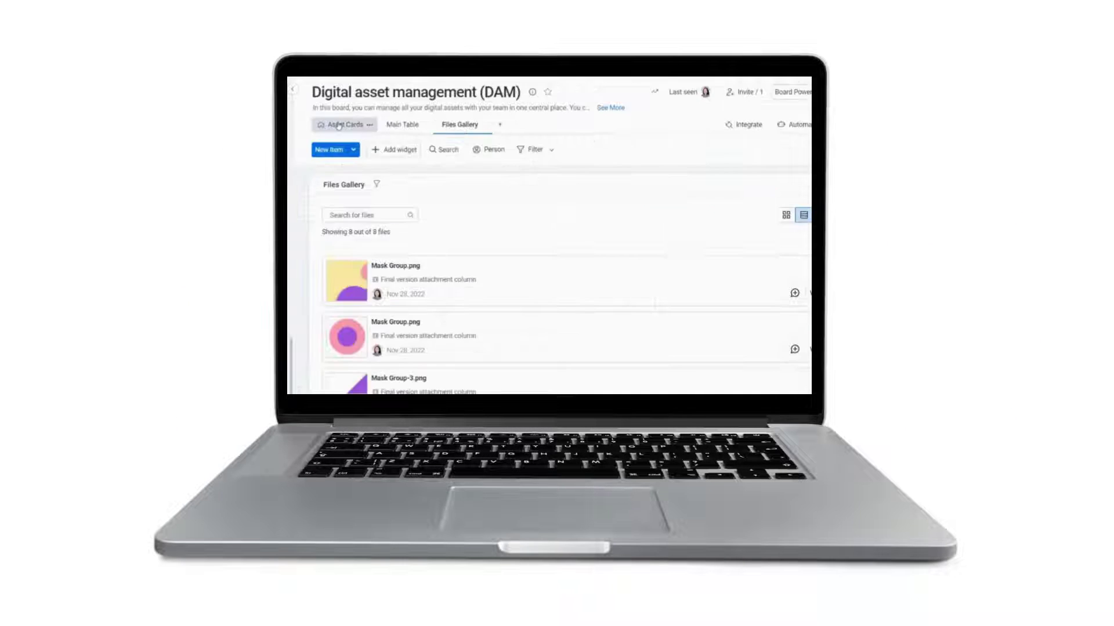
click(339, 124)
click(402, 124)
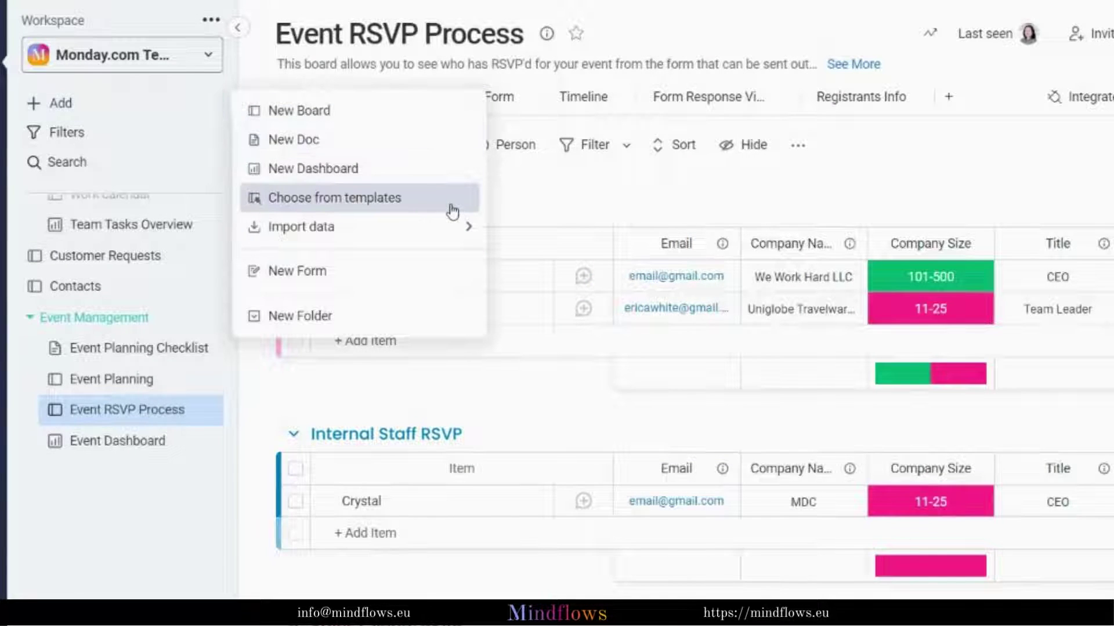
Find the 'Digital Asset Management' template, preview its description and table, and build a board from it
click(452, 199)
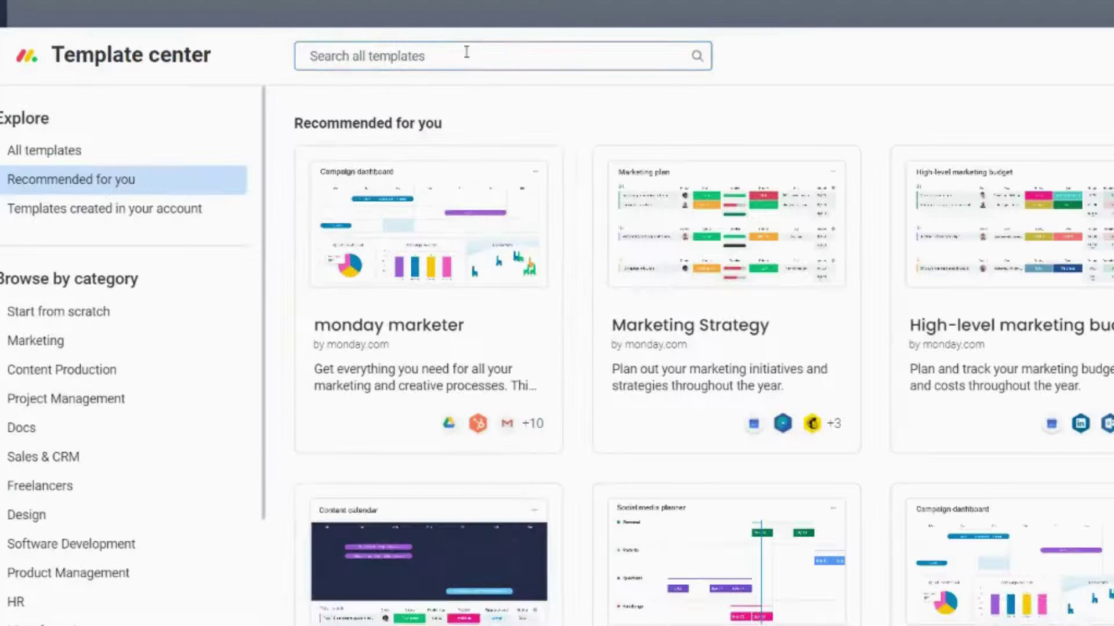
text(Dig)
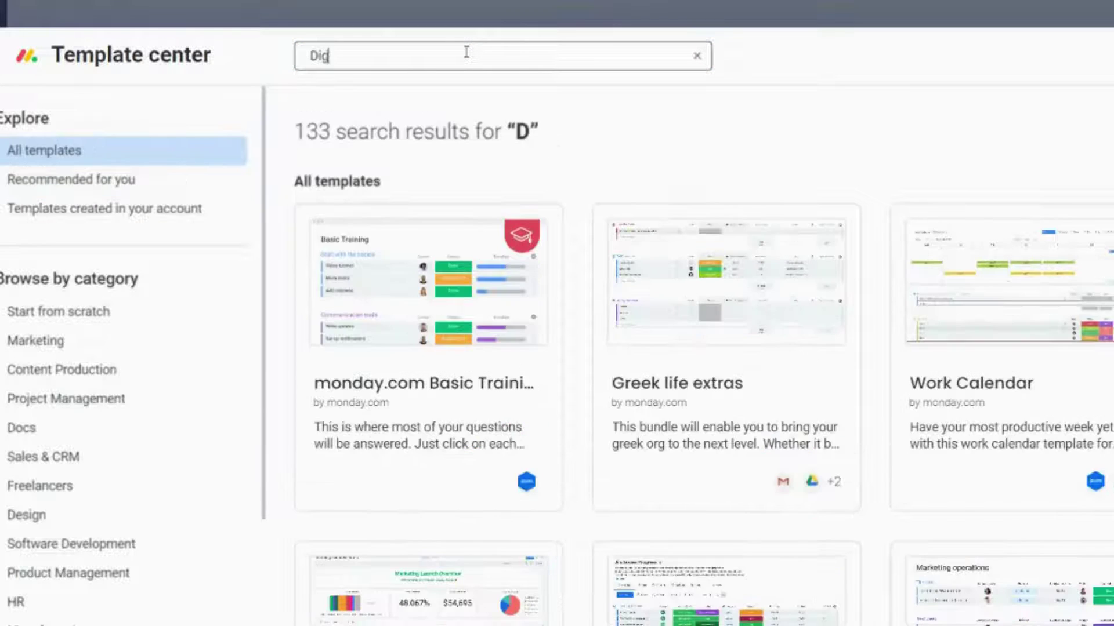
text(ital Asse)
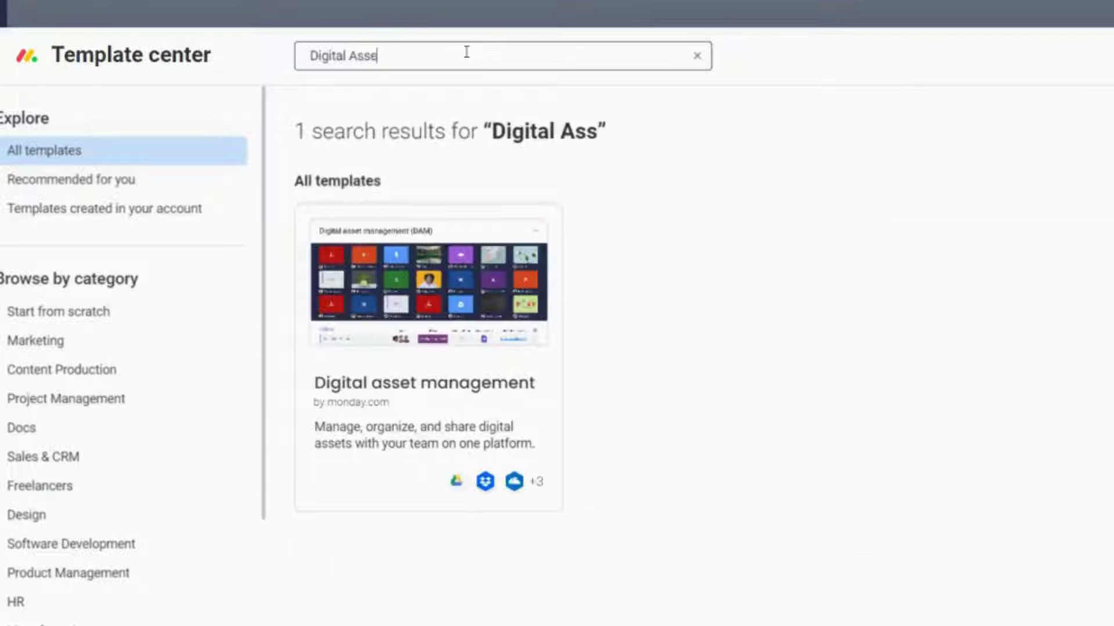
text(t Management)
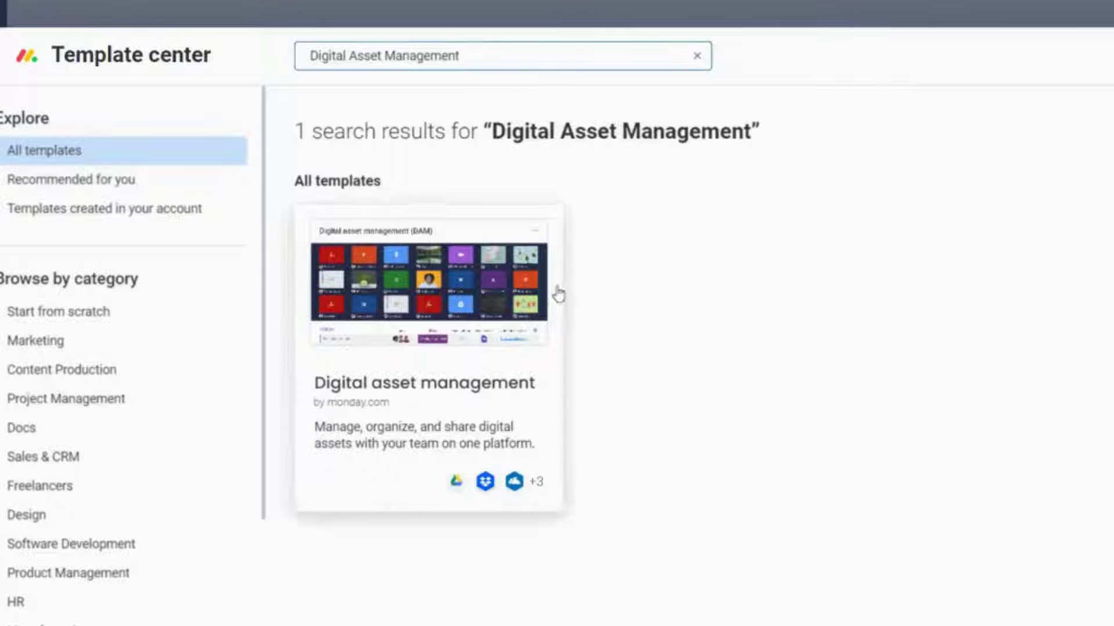
click(538, 369)
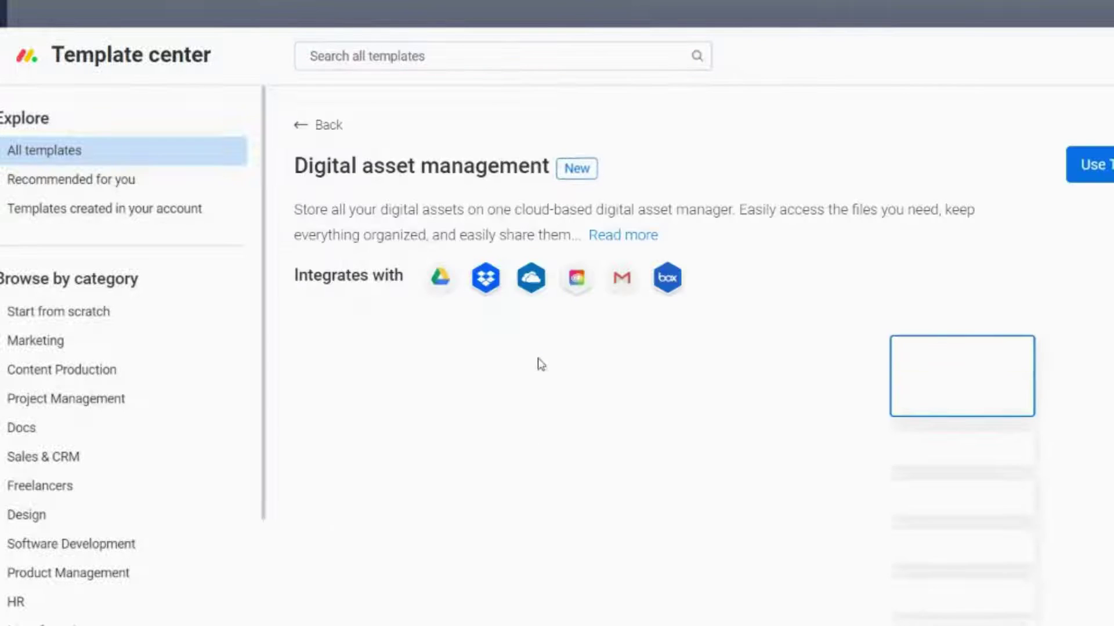
click(613, 235)
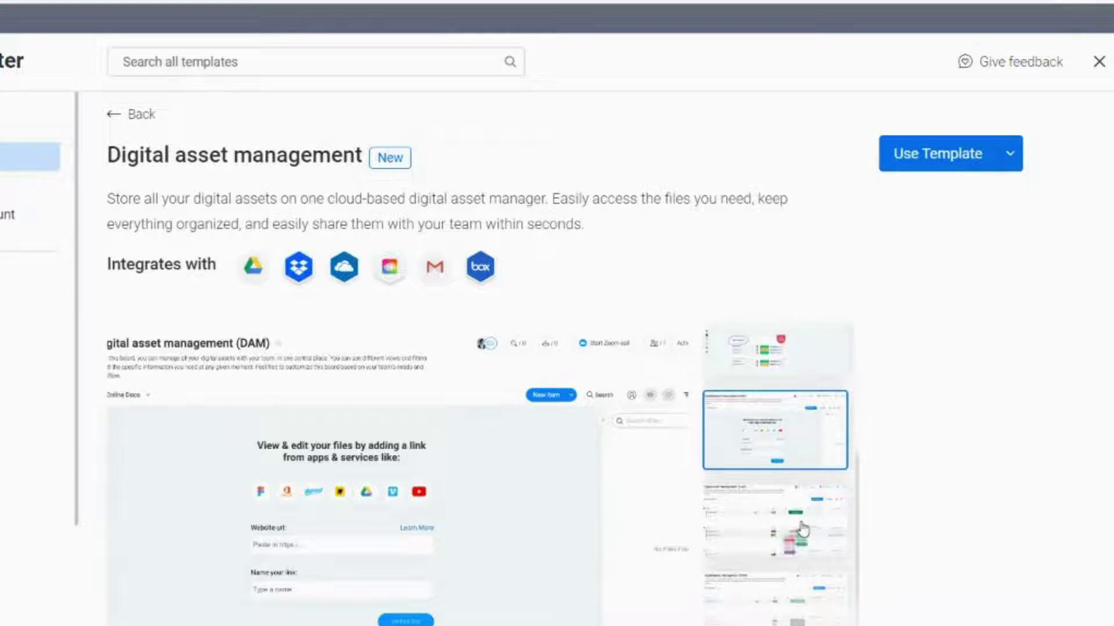
click(803, 530)
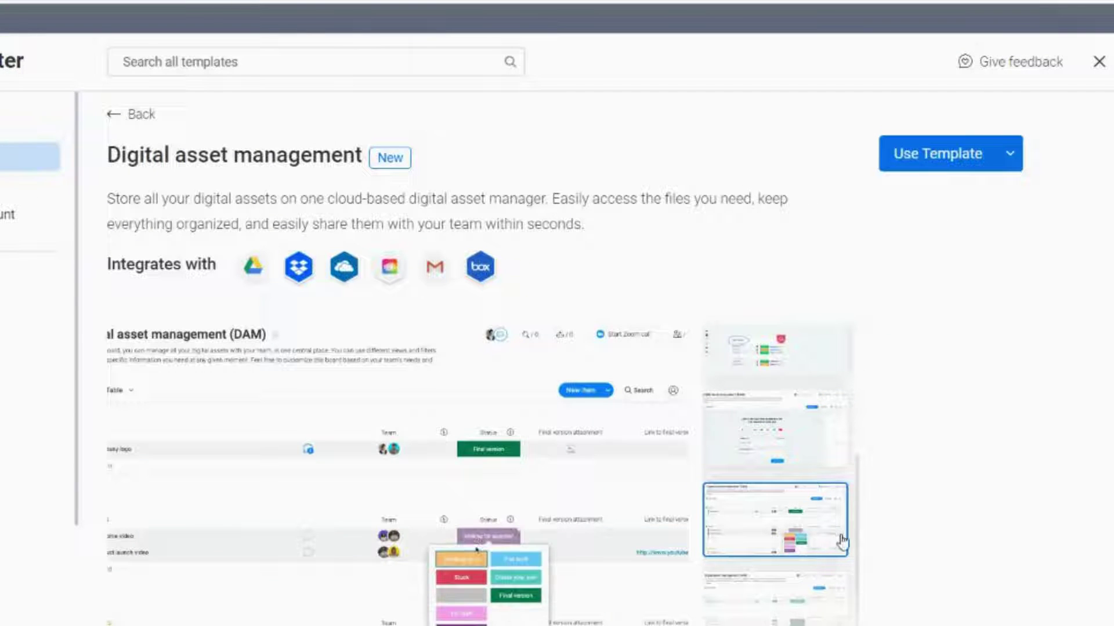
click(935, 170)
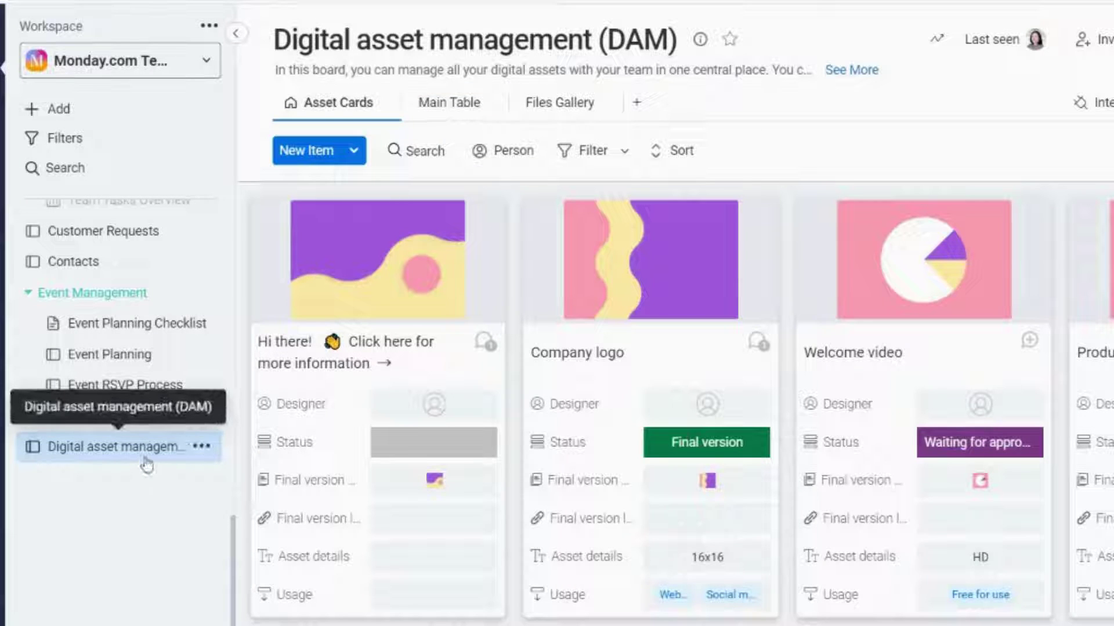
Show the DAM board's Main Table and read its full board description
click(467, 113)
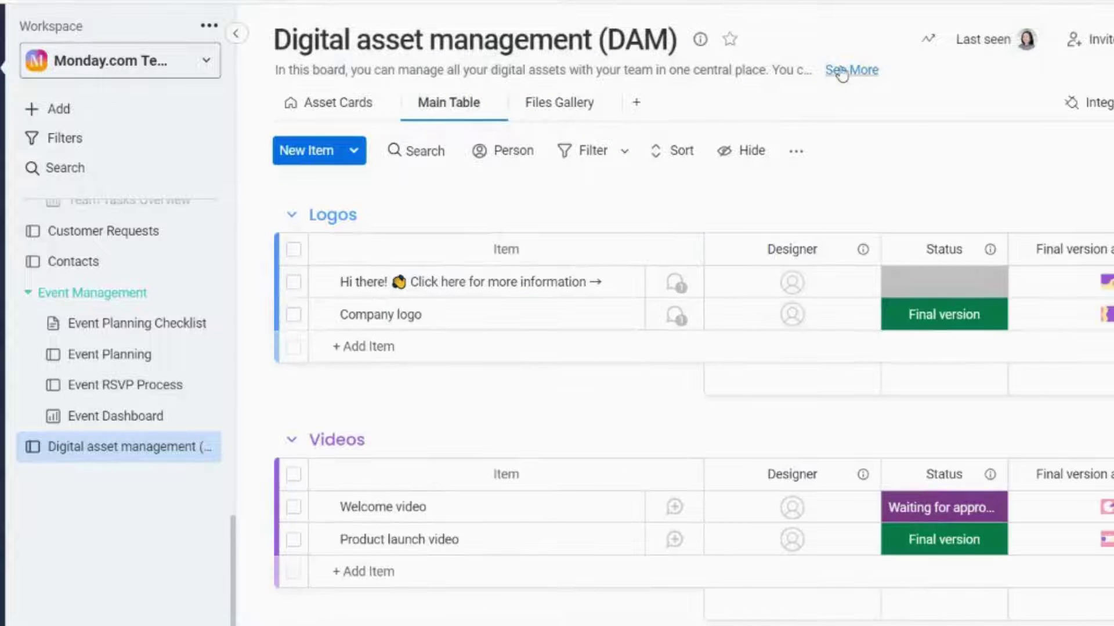
click(848, 70)
click(666, 251)
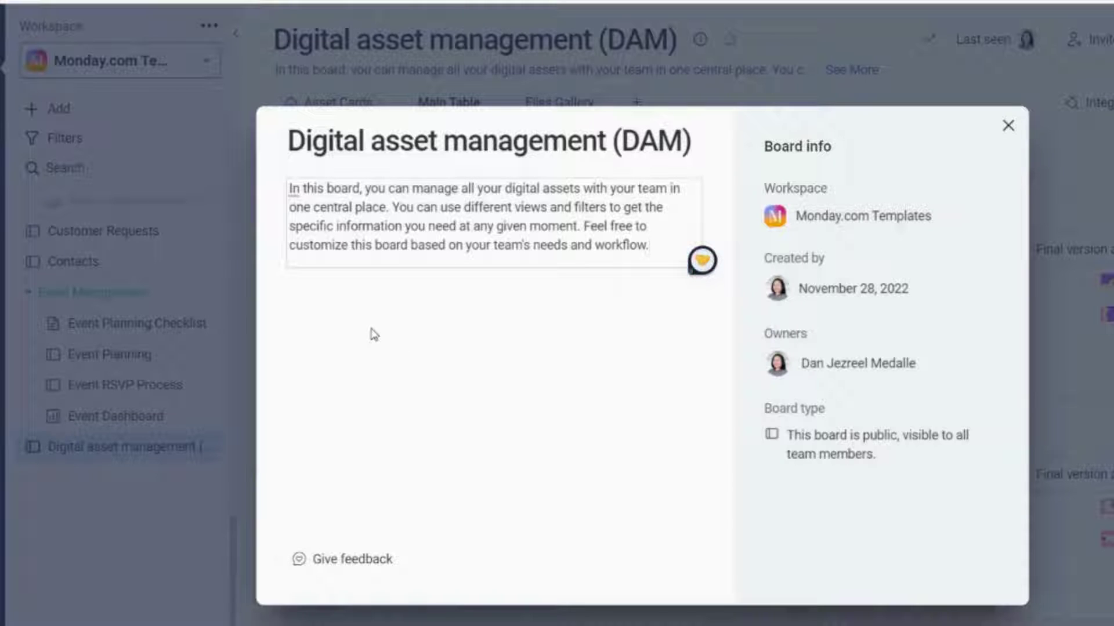
click(1049, 147)
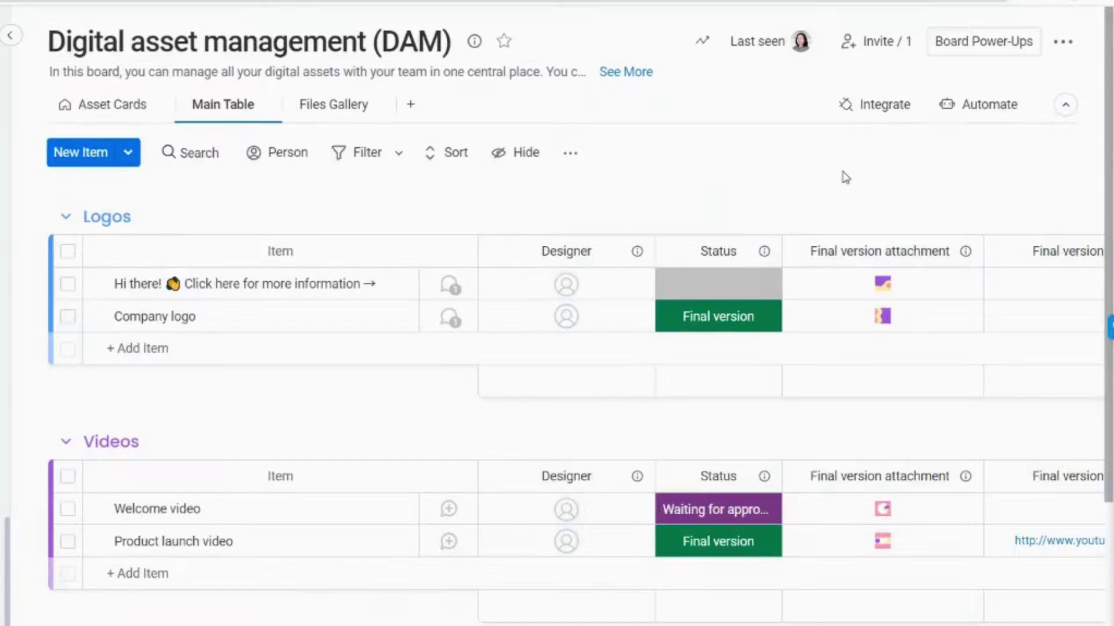
Read the full welcome update on the Hi there! item
click(450, 286)
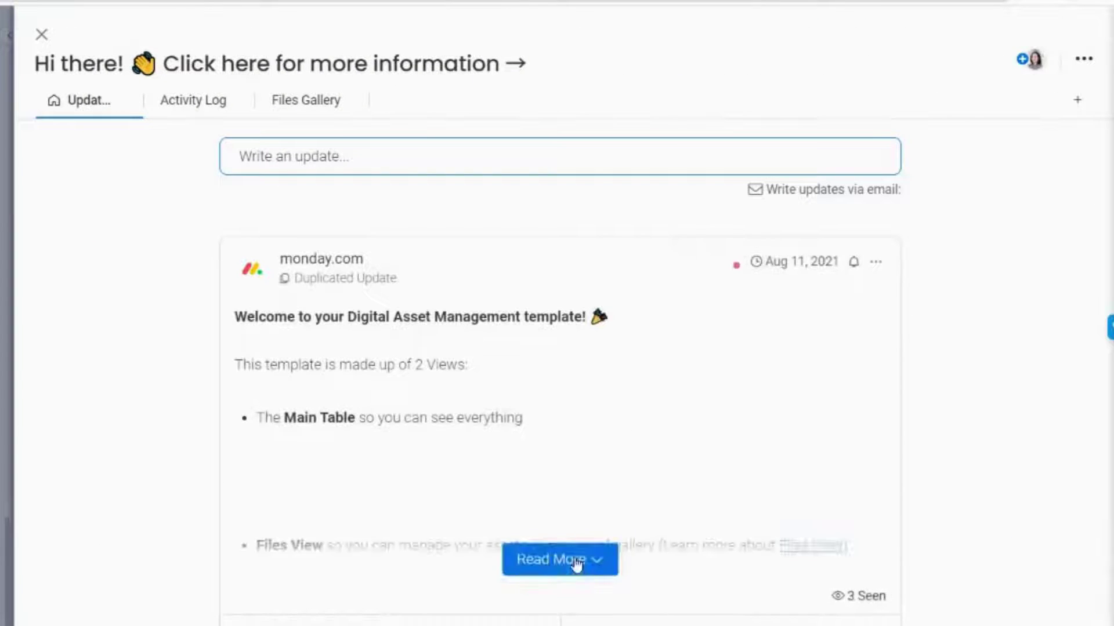
click(576, 560)
scroll(761, 406, down, 4)
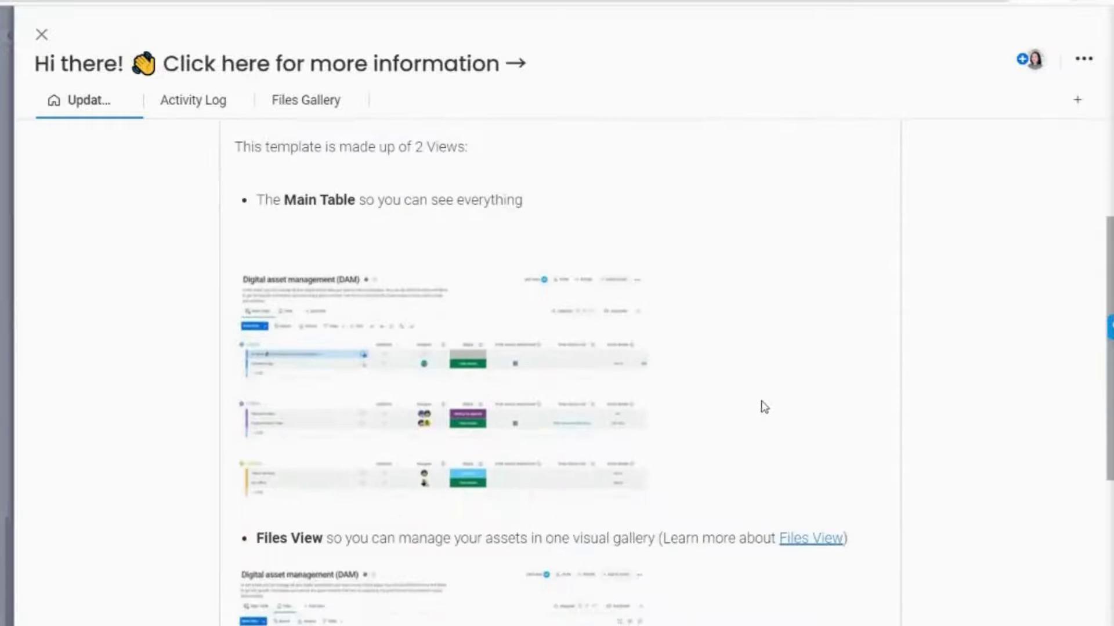
scroll(775, 404, down, 3)
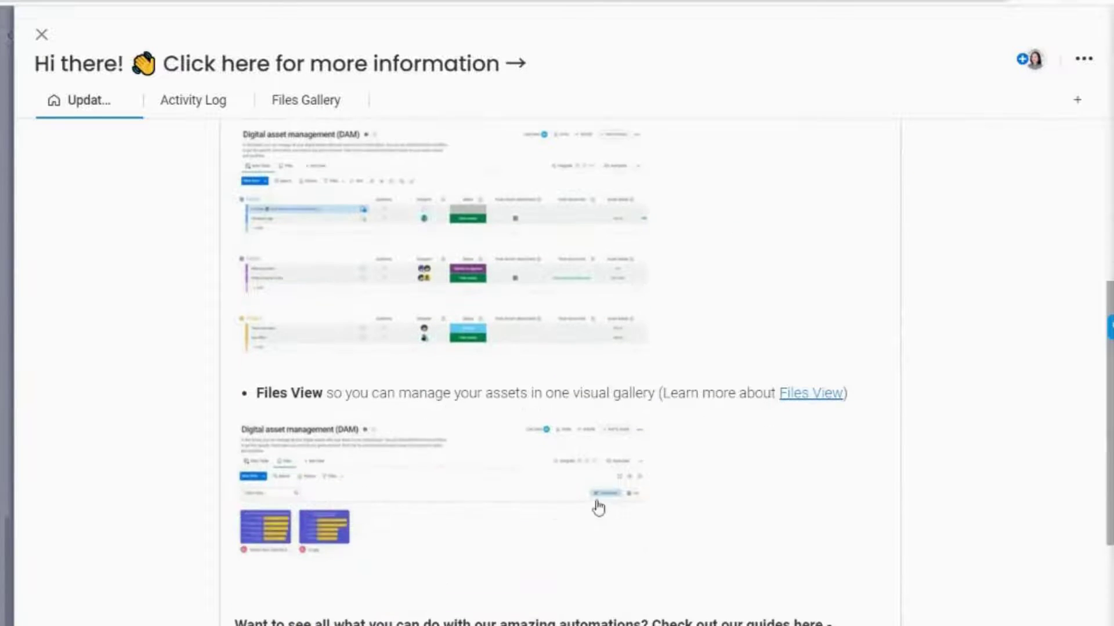
scroll(801, 491, down, 6)
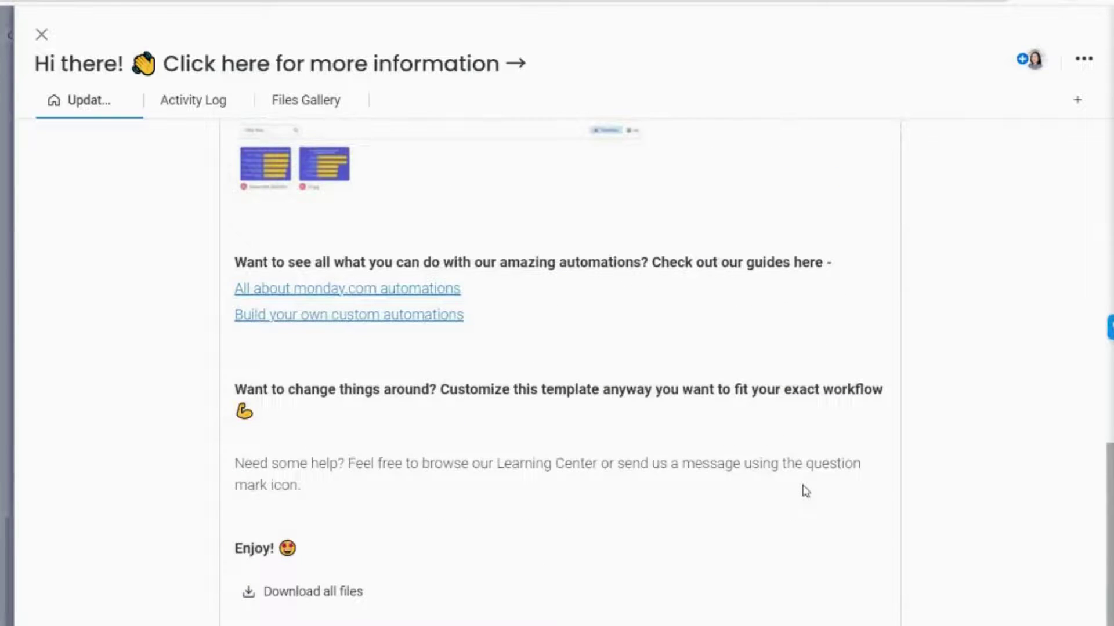
scroll(806, 491, down, 1)
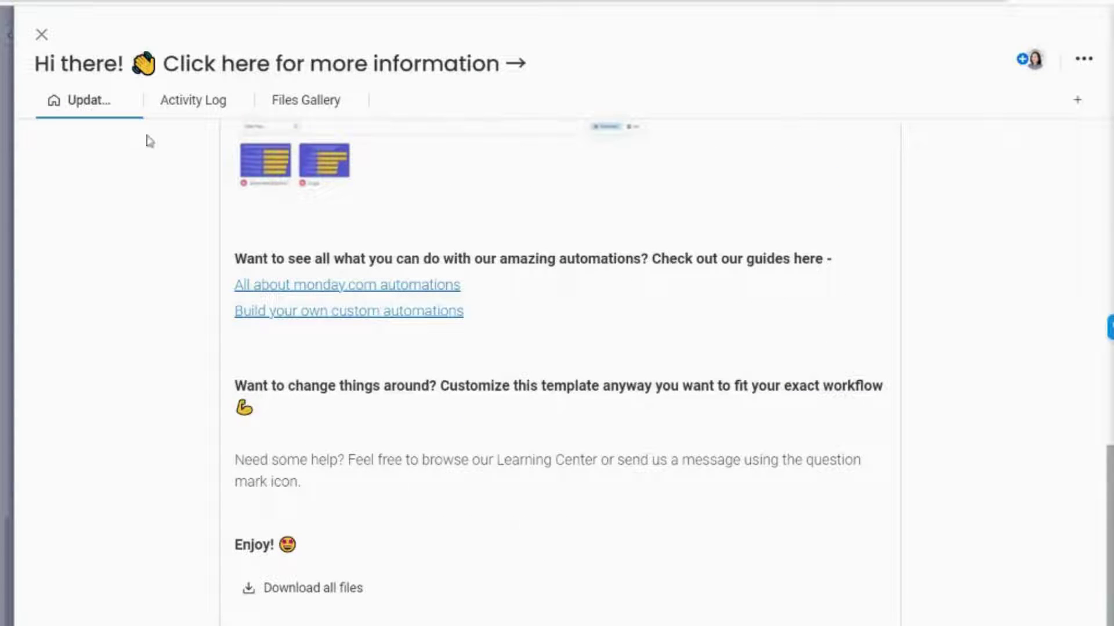
click(41, 34)
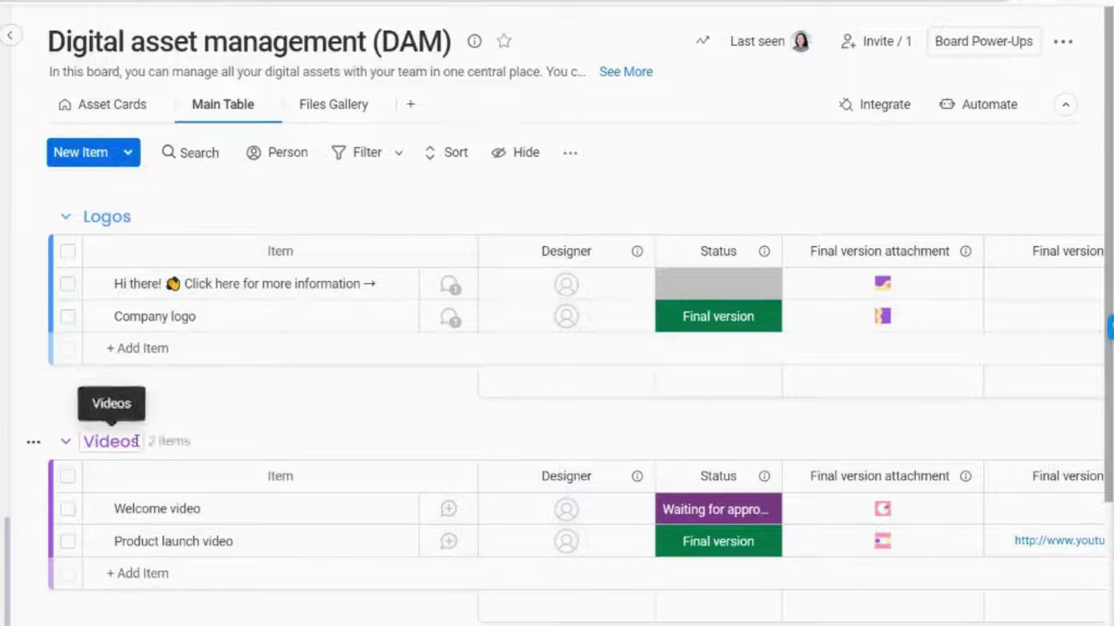
scroll(293, 511, down, 3)
scroll(293, 510, down, 2)
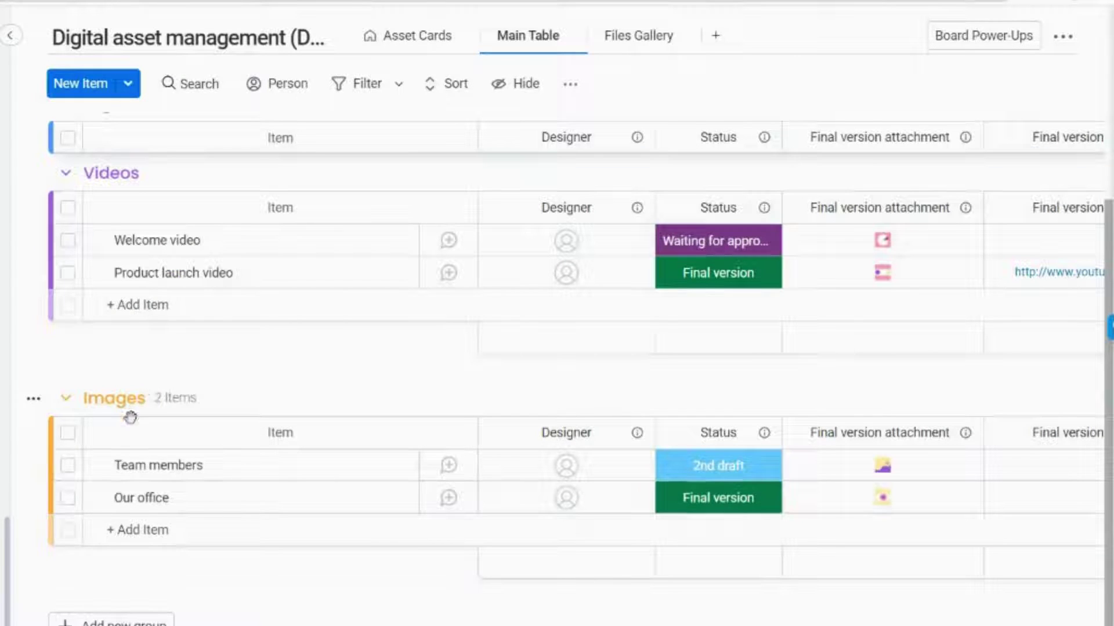
scroll(359, 560, up, 5)
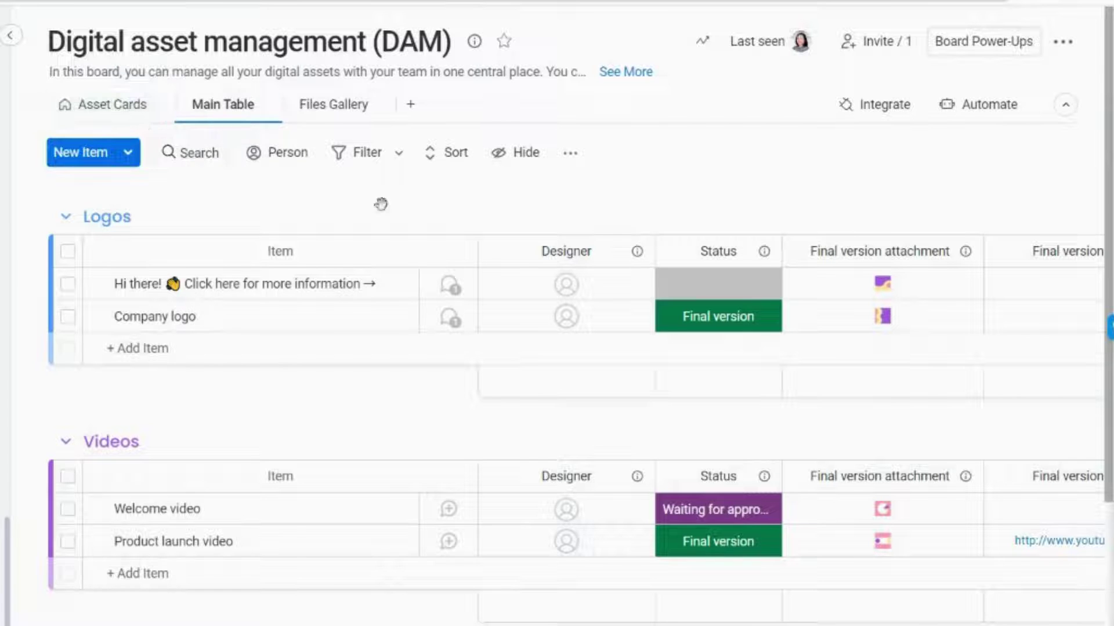
Assign a designer to the Company logo item
click(566, 328)
click(542, 455)
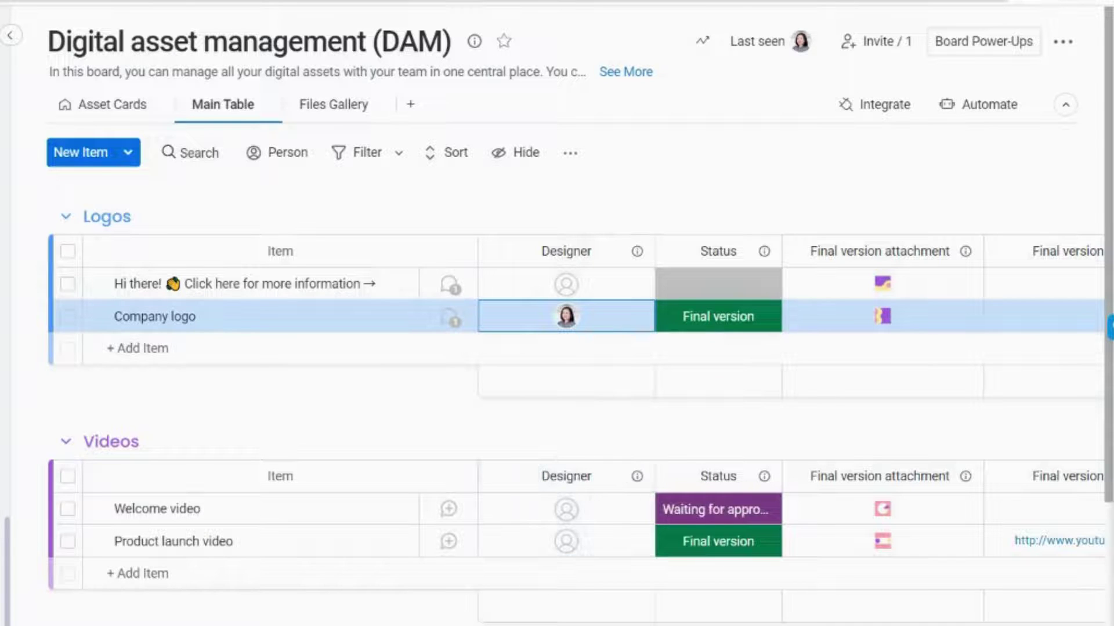
scroll(578, 429, right, 3)
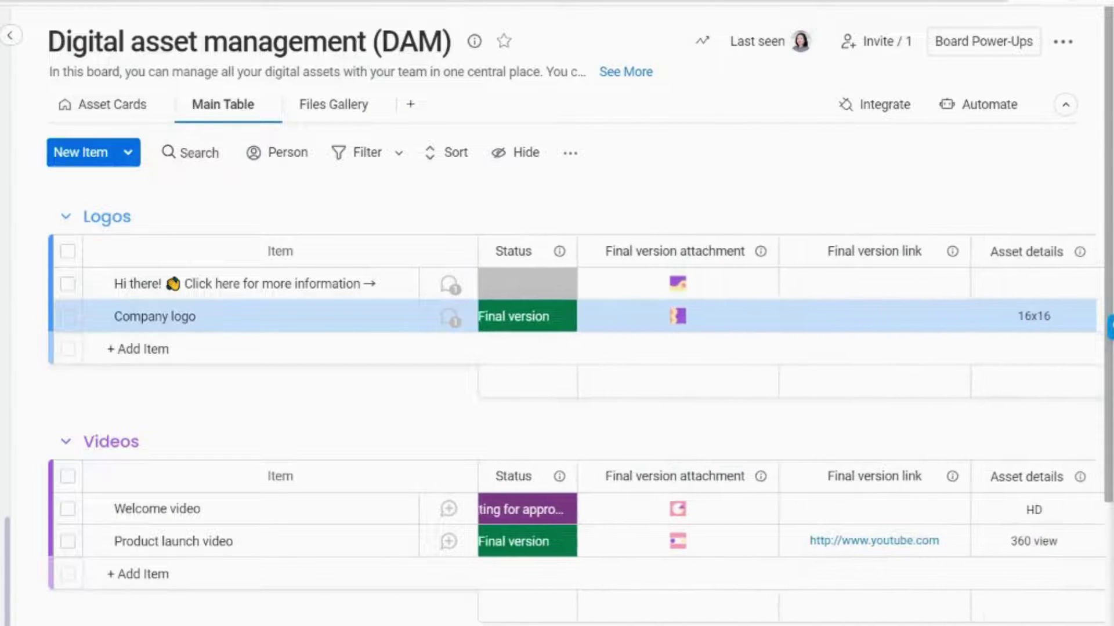
scroll(579, 429, right, 2)
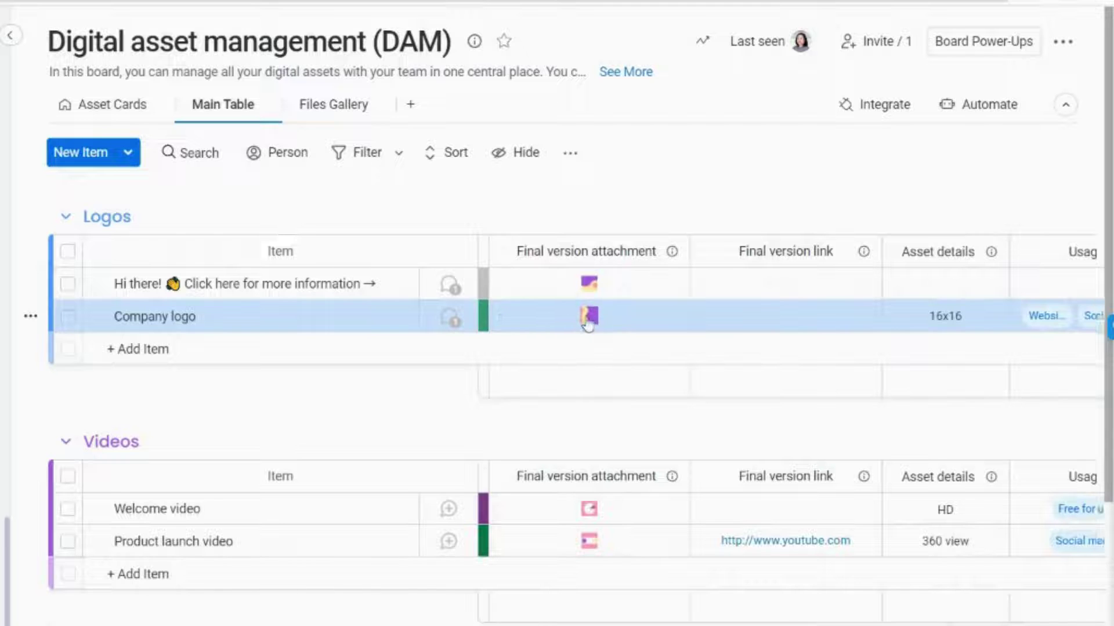
Try attaching a computer file to Company logo's Final version, then cancel without adding one
click(500, 317)
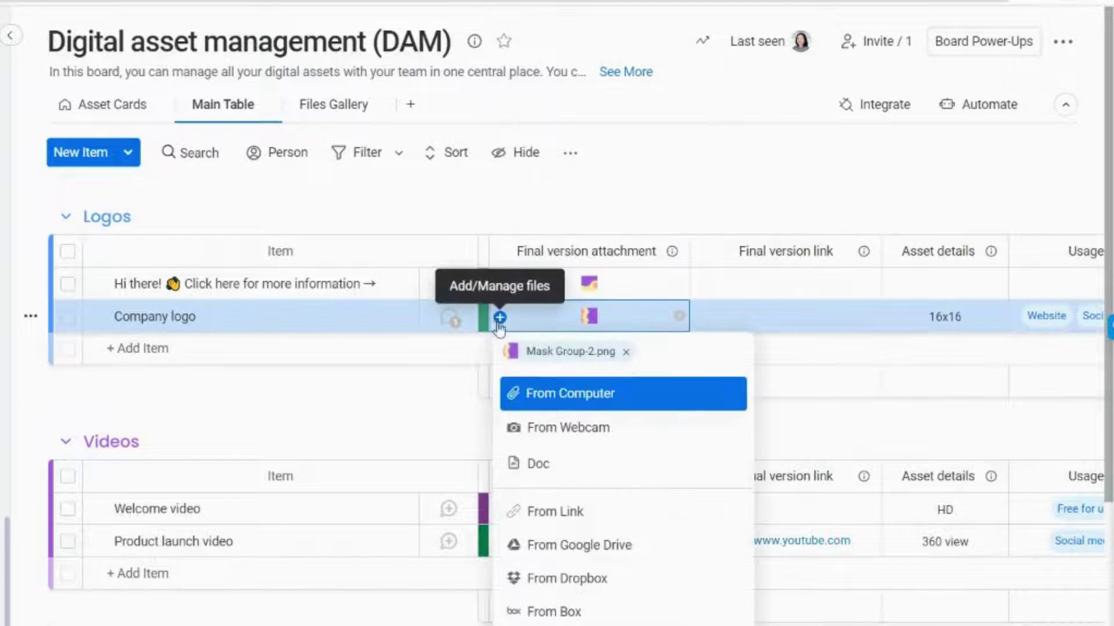
click(661, 402)
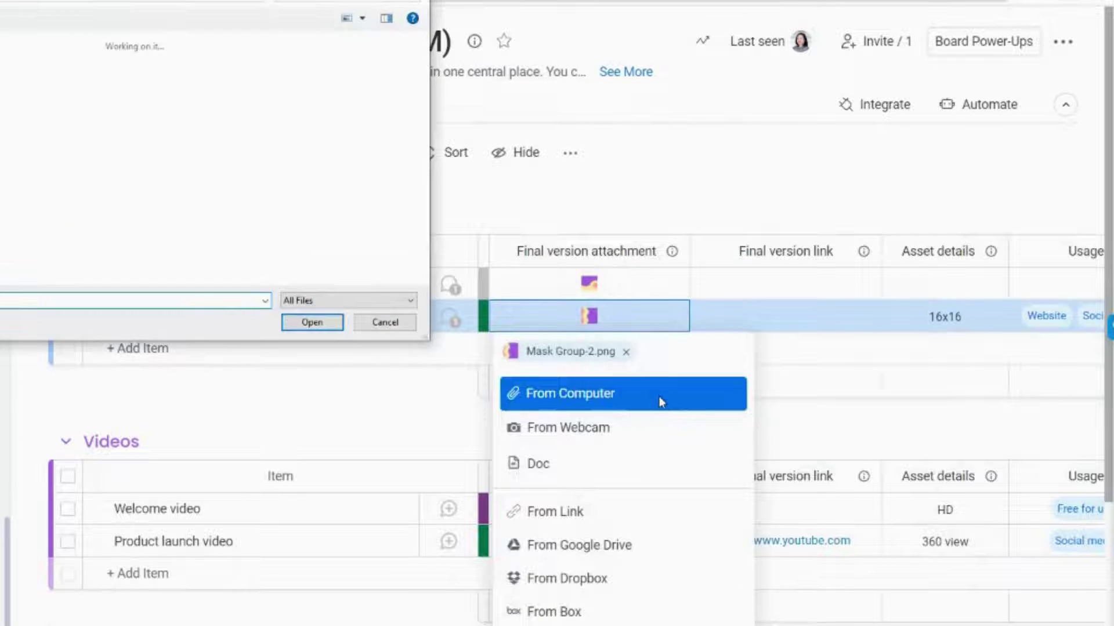
click(398, 324)
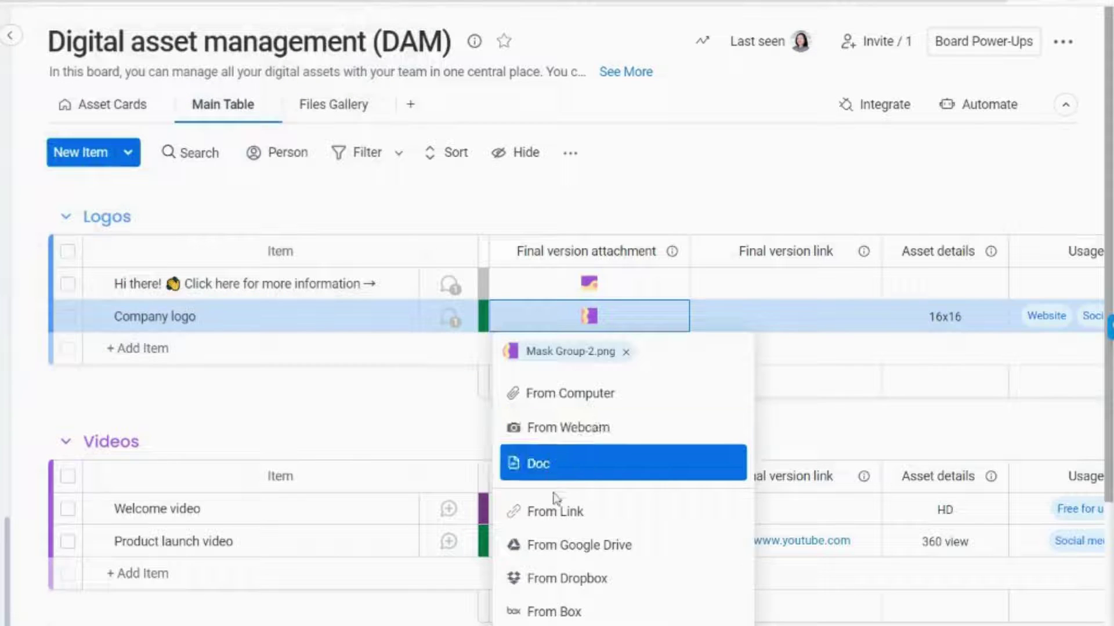
click(427, 422)
Check Company logo's link editor and Usage labels (Website, Social media) unchanged, then open Files Gallery
click(796, 316)
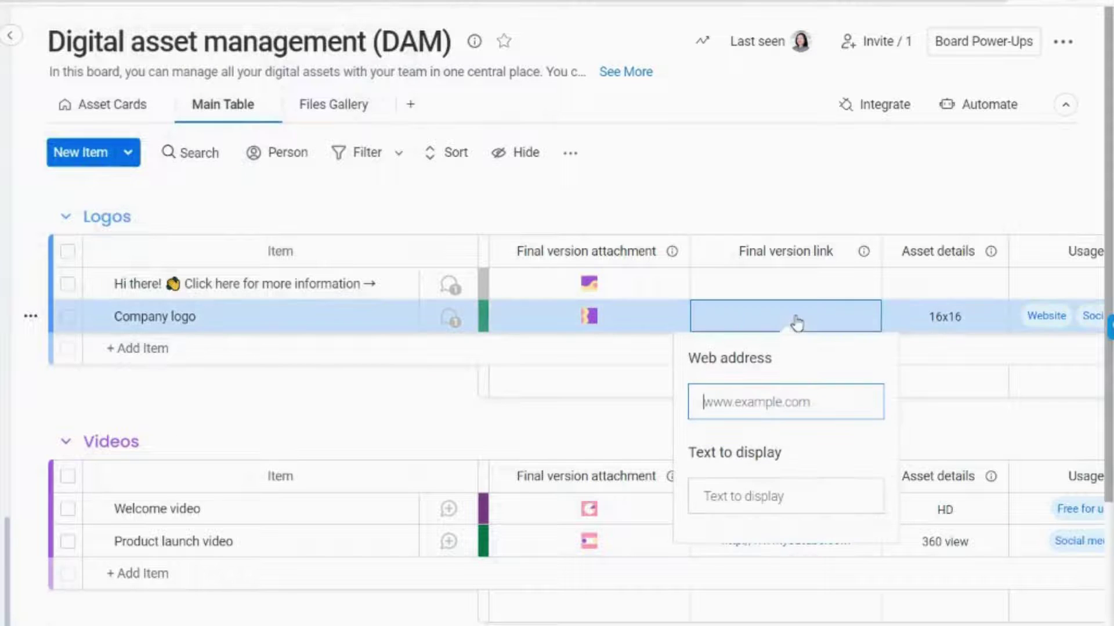
click(621, 428)
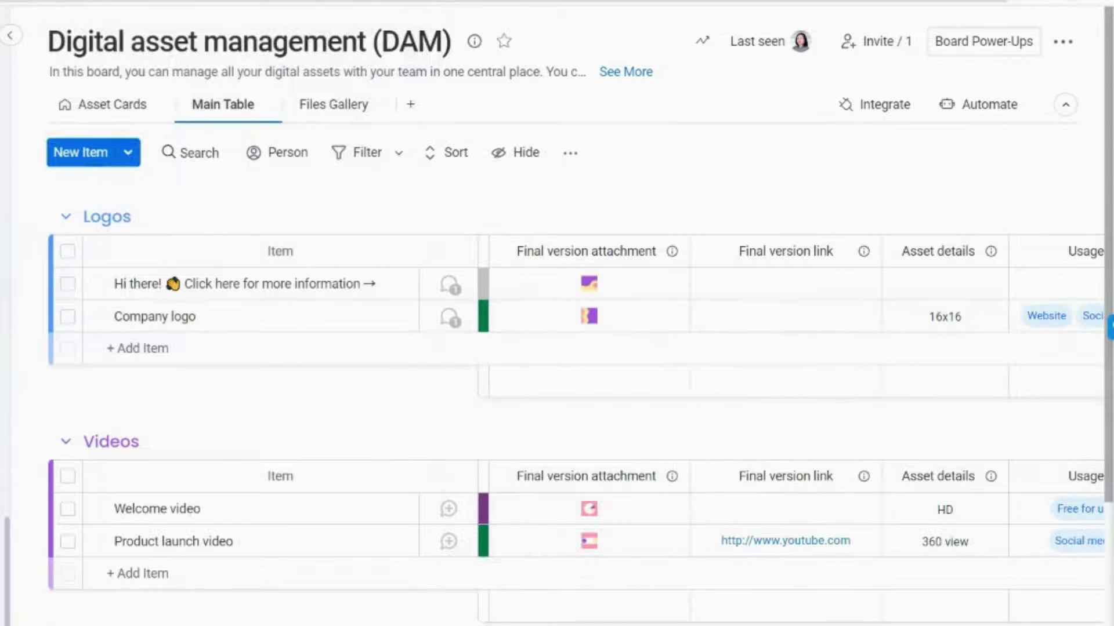
scroll(791, 428, right, 3)
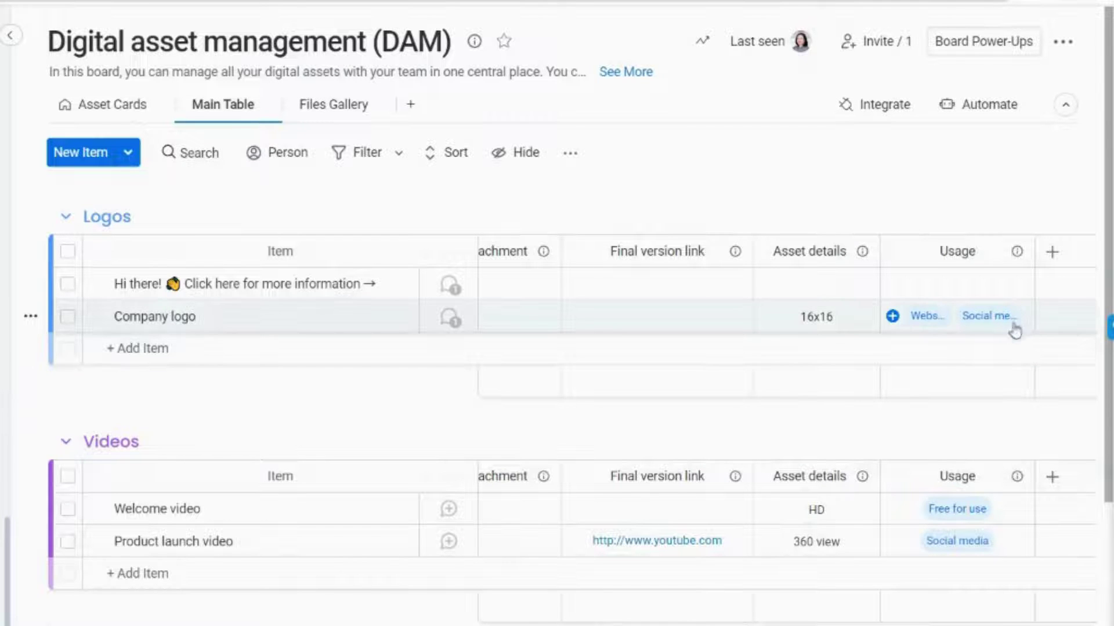
click(892, 316)
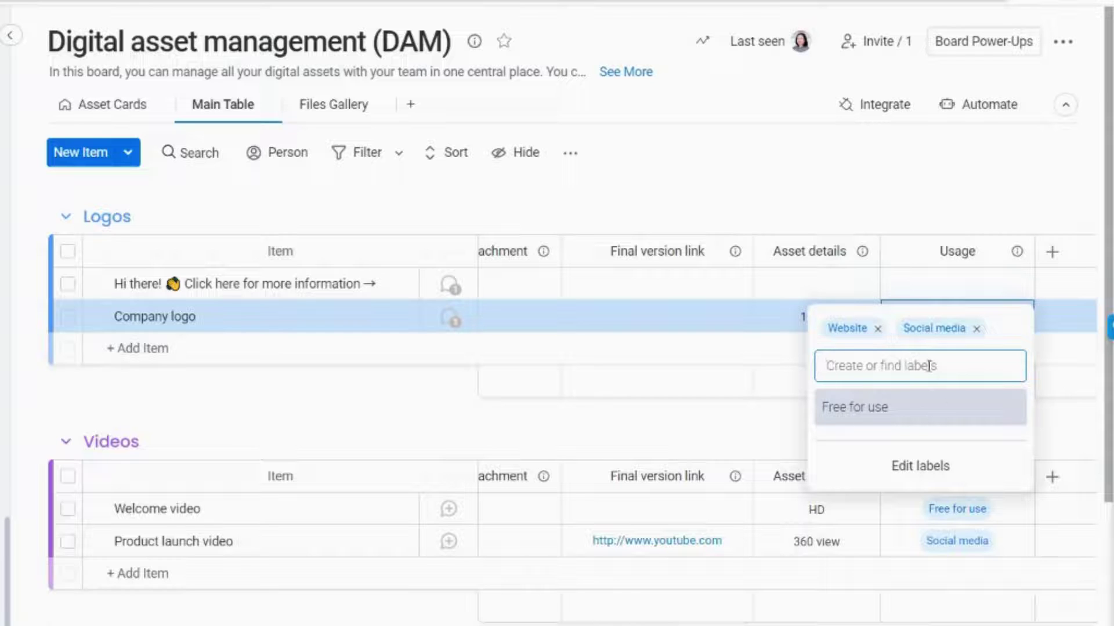
click(792, 424)
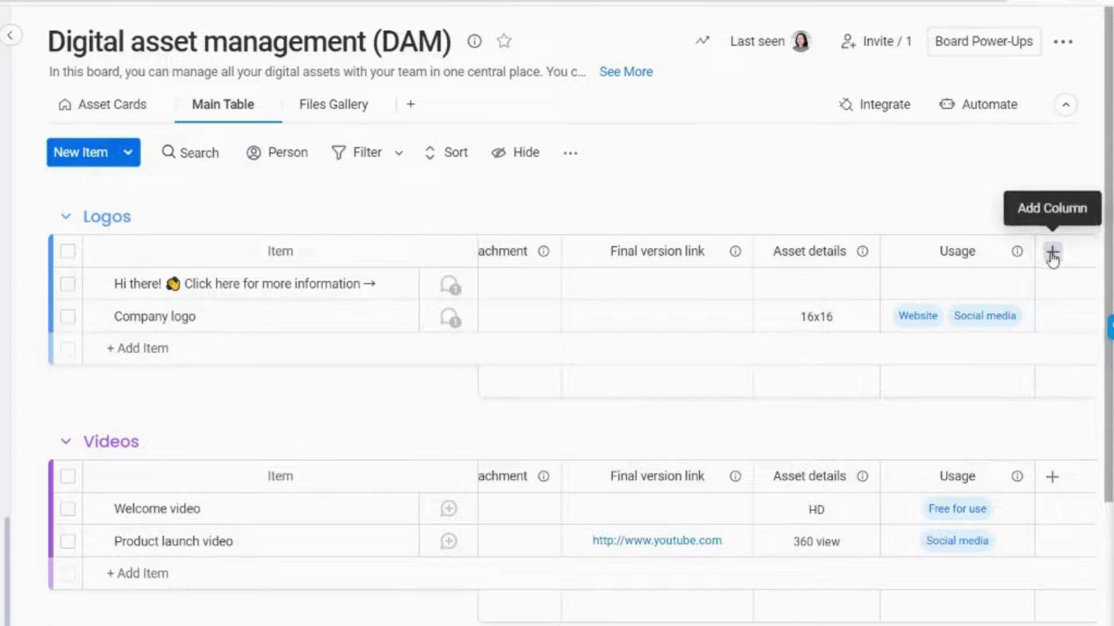
scroll(186, 493, down, 4)
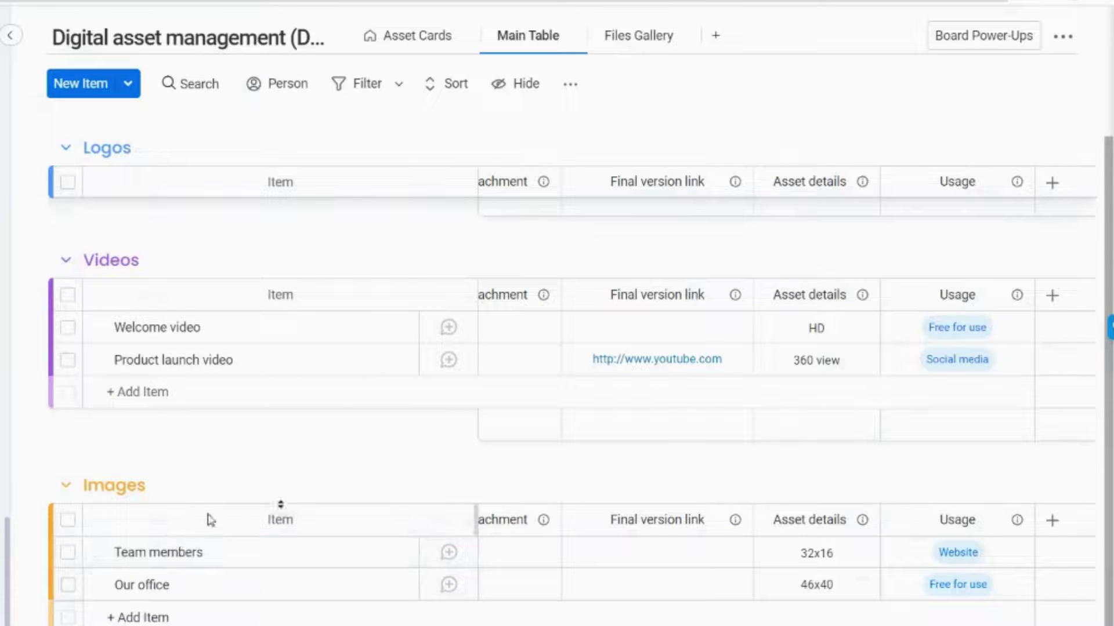
click(631, 49)
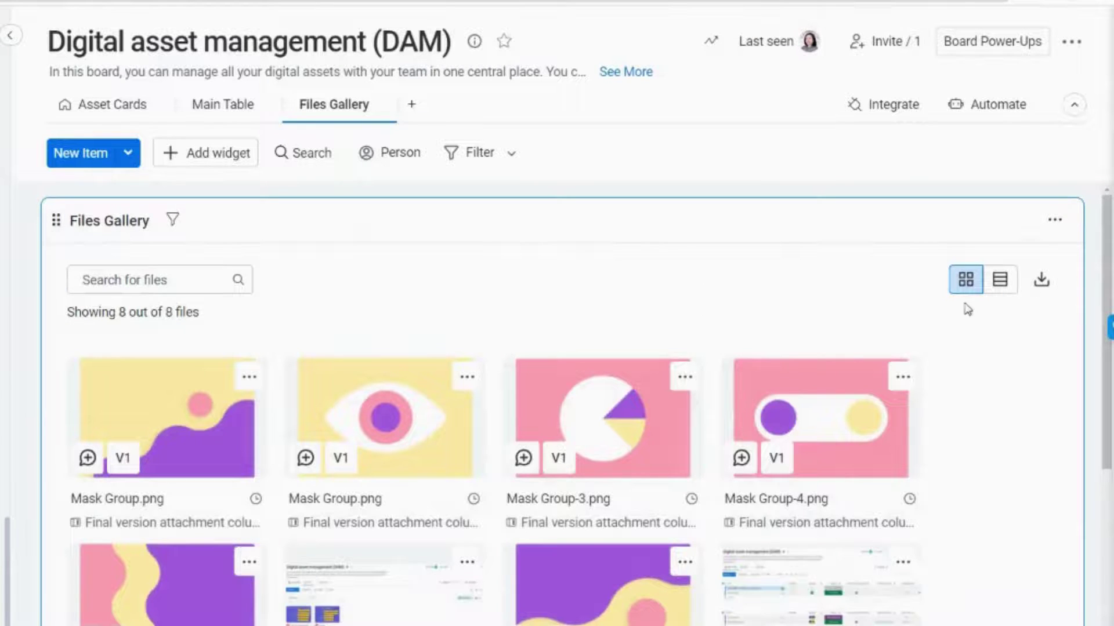
Switch the Files Gallery to list layout and glance at the Add widget options without adding any
scroll(1000, 374, down, 7)
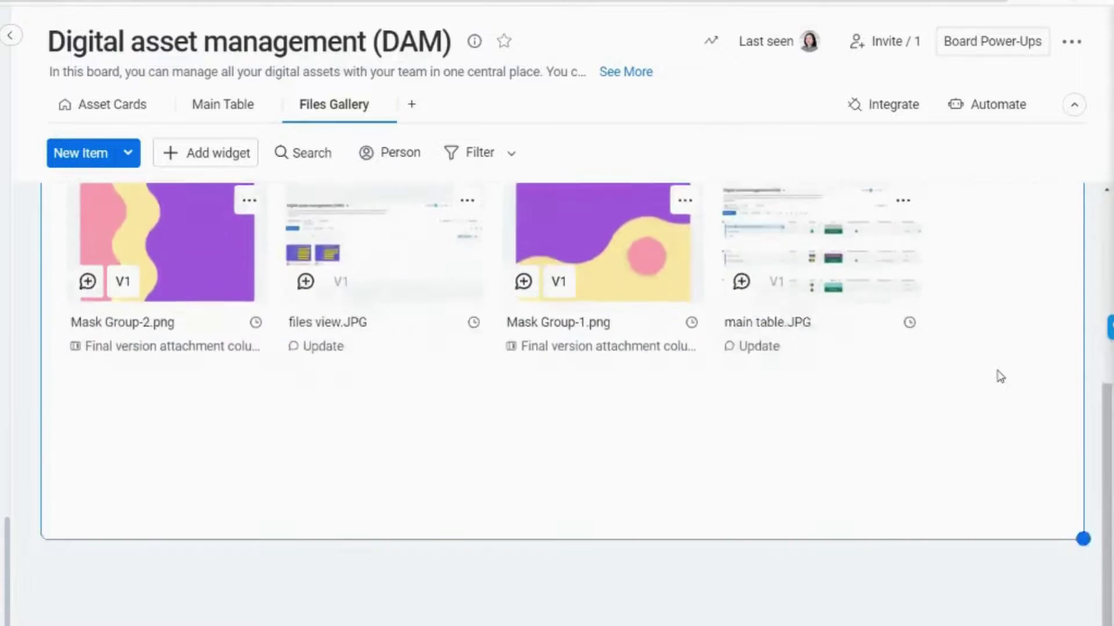
scroll(1001, 379, up, 8)
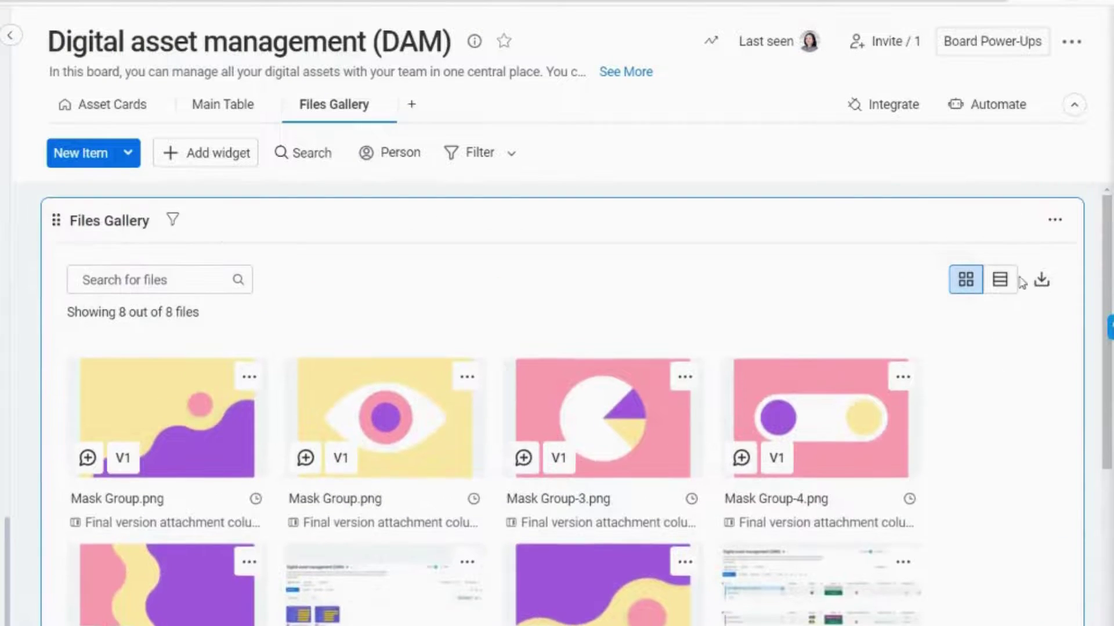
click(999, 279)
scroll(420, 348, down, 8)
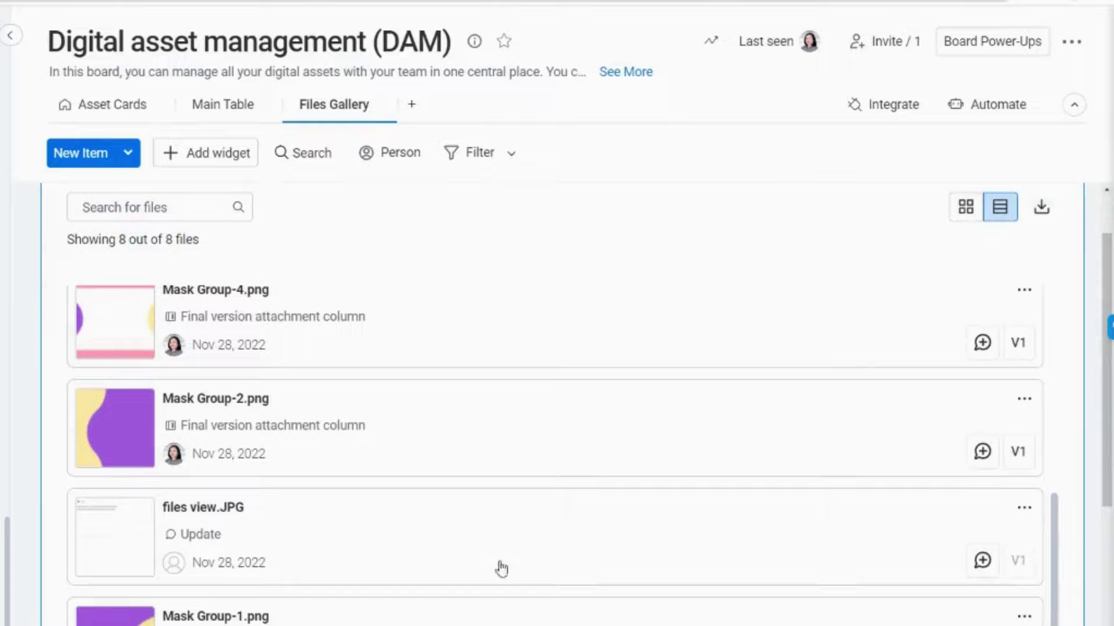
scroll(554, 614, up, 10)
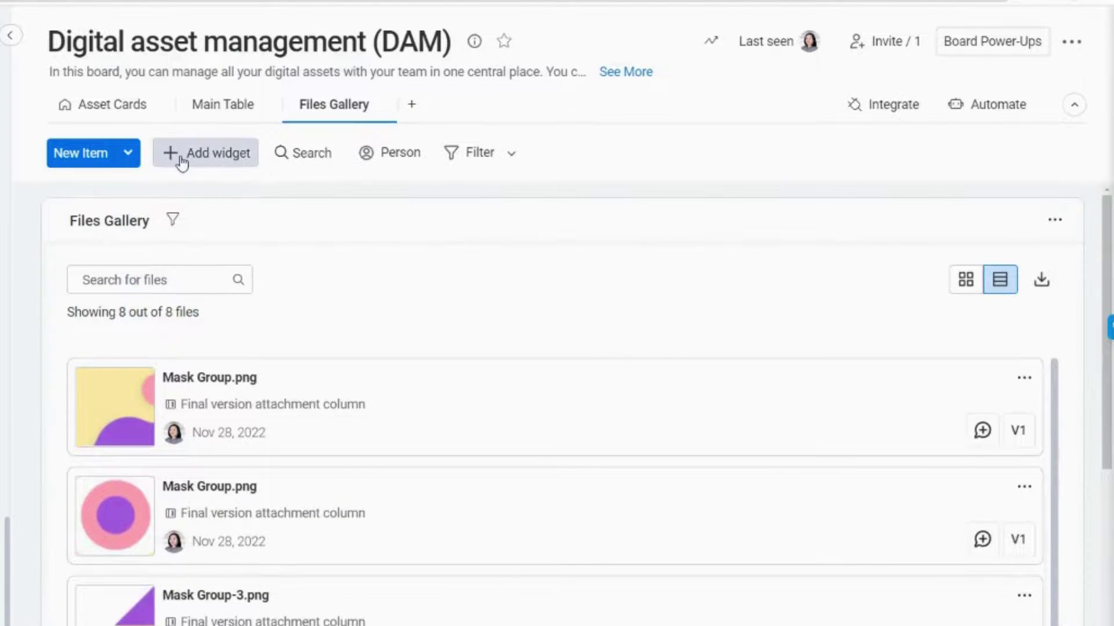
click(181, 157)
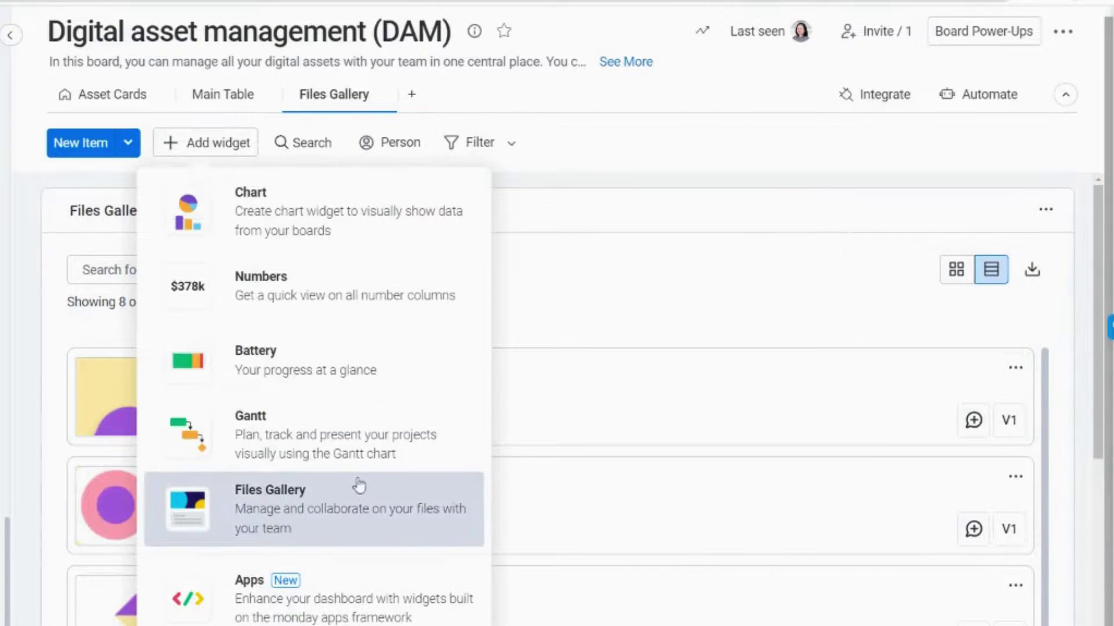
click(632, 248)
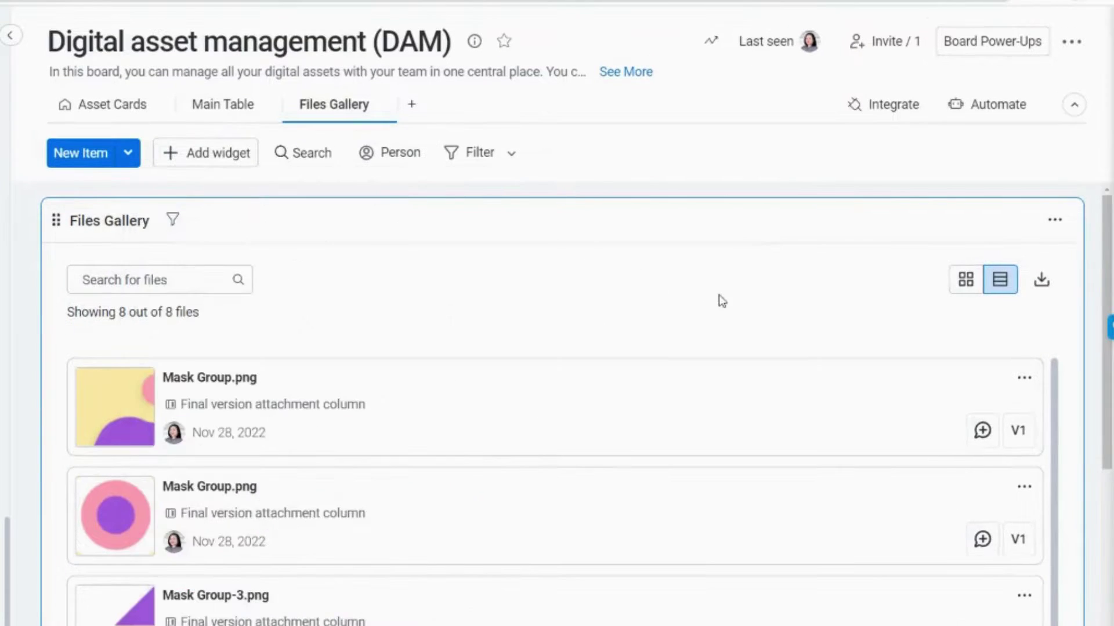
Glance at Asset Cards, return to Main Table, and assign a designer to Welcome video
click(100, 107)
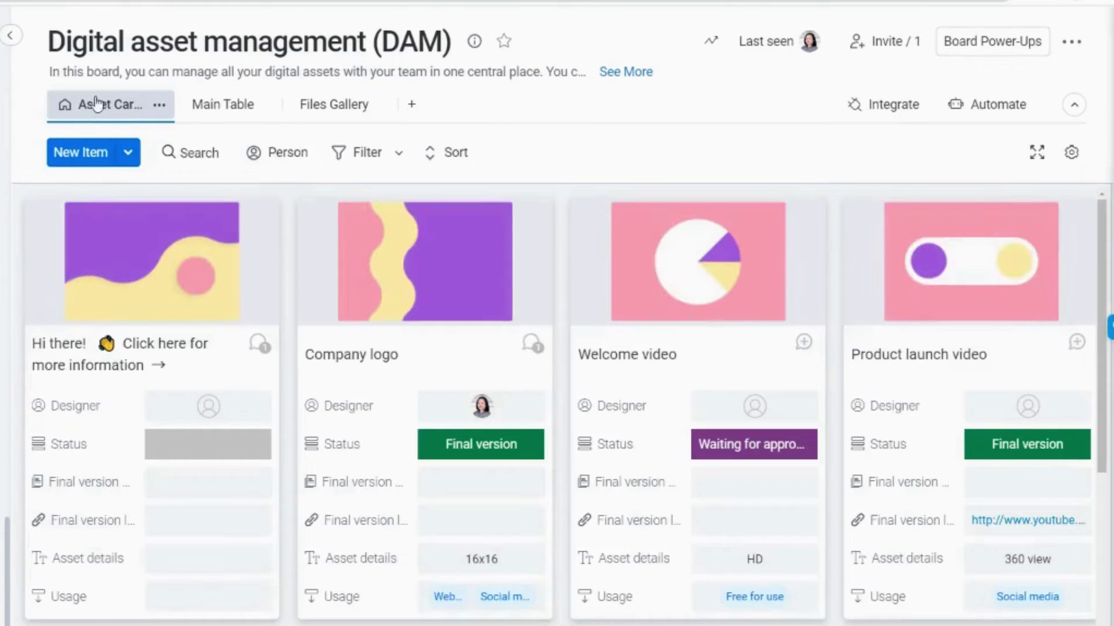
click(220, 105)
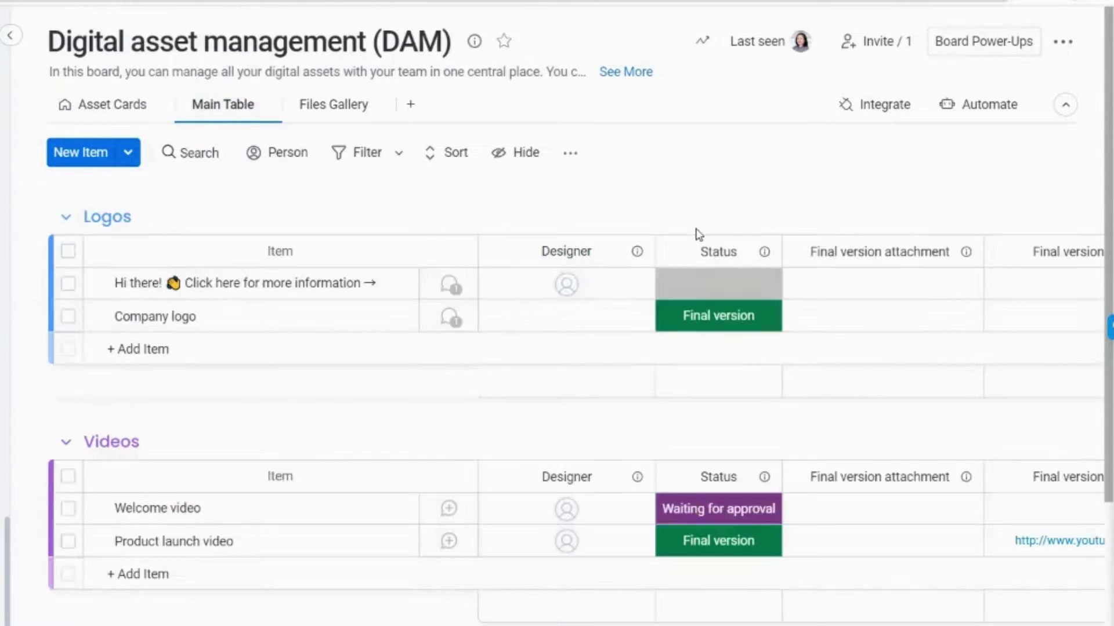
click(567, 519)
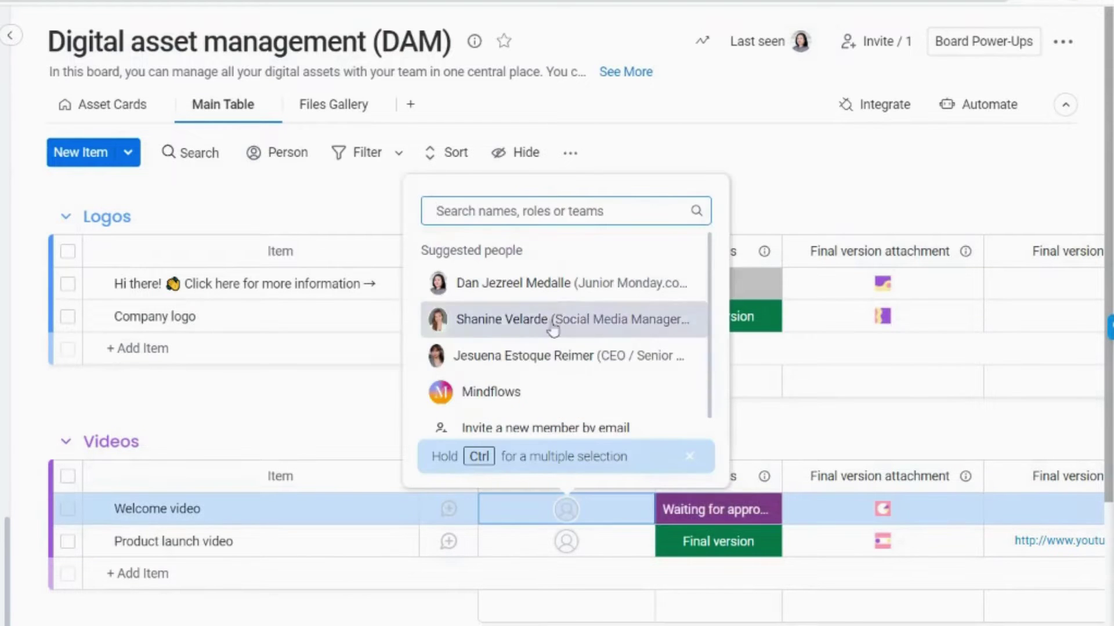
click(549, 296)
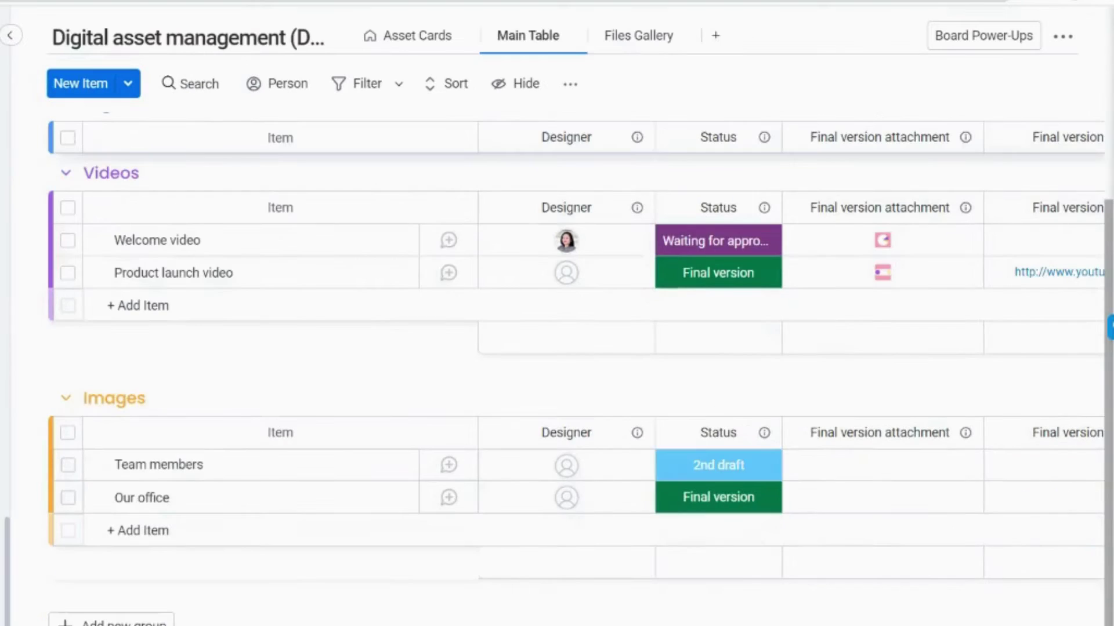